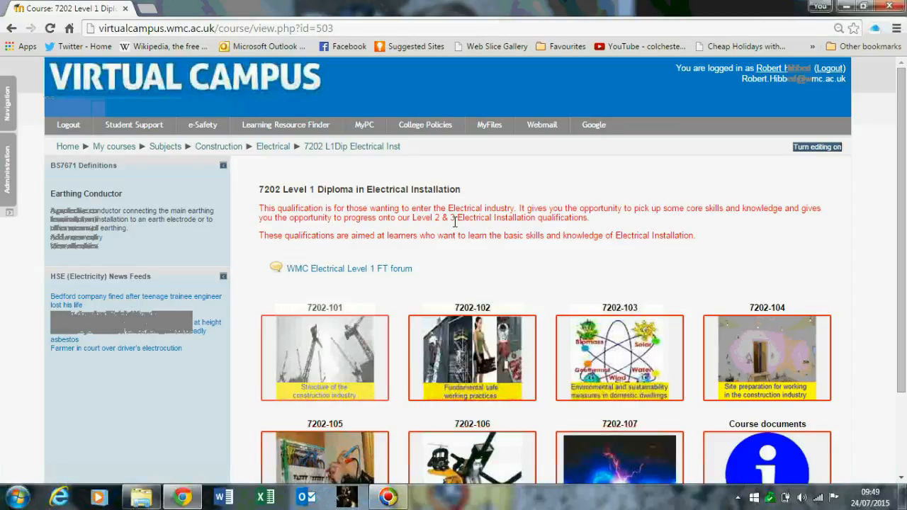
Step: Start a new Multiple choice question in the question bank of the 7202 Level 1 Electrical Installation course
left_click(4, 152)
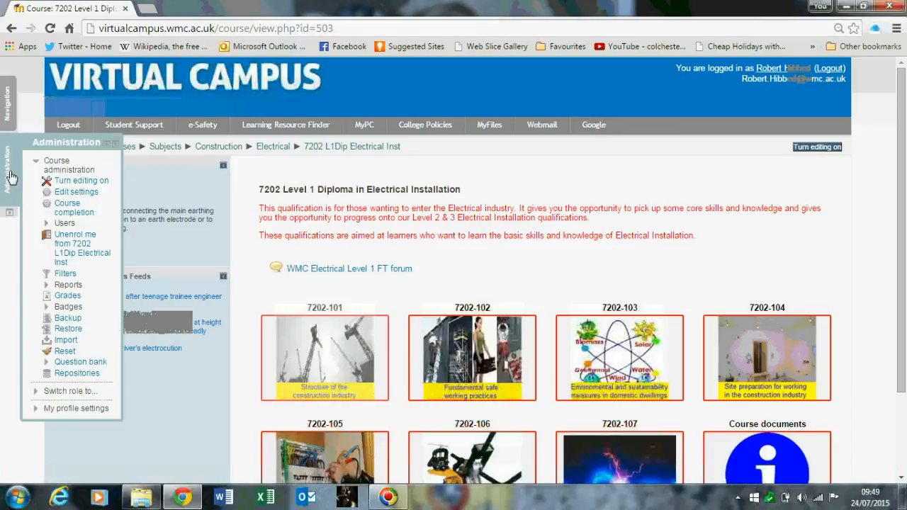
left_click(78, 363)
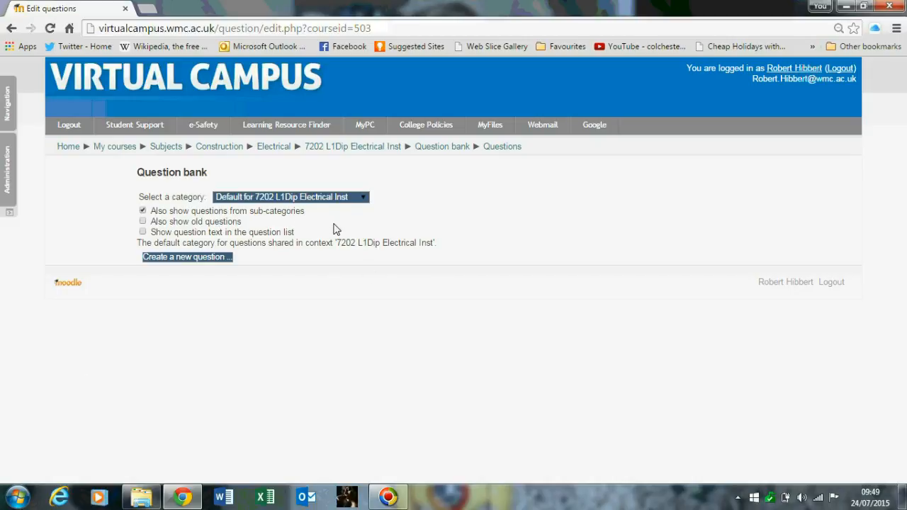
left_click(189, 263)
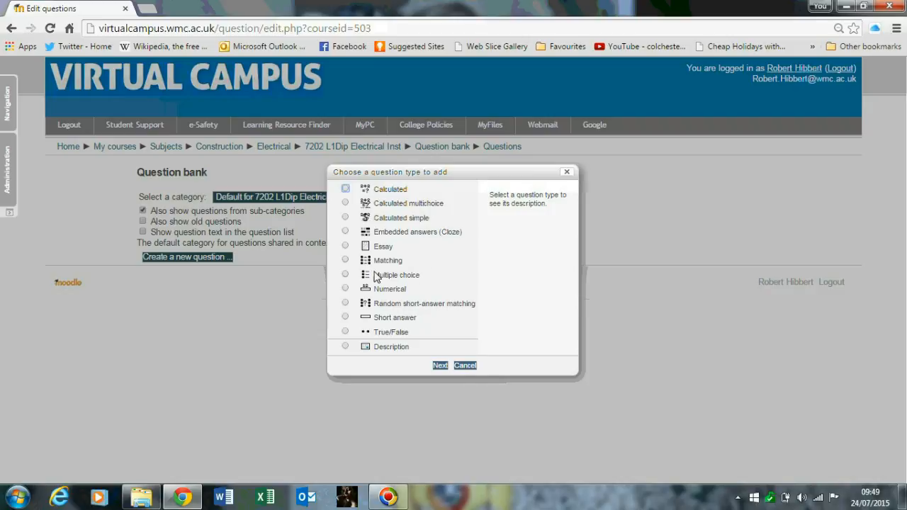
left_click(346, 275)
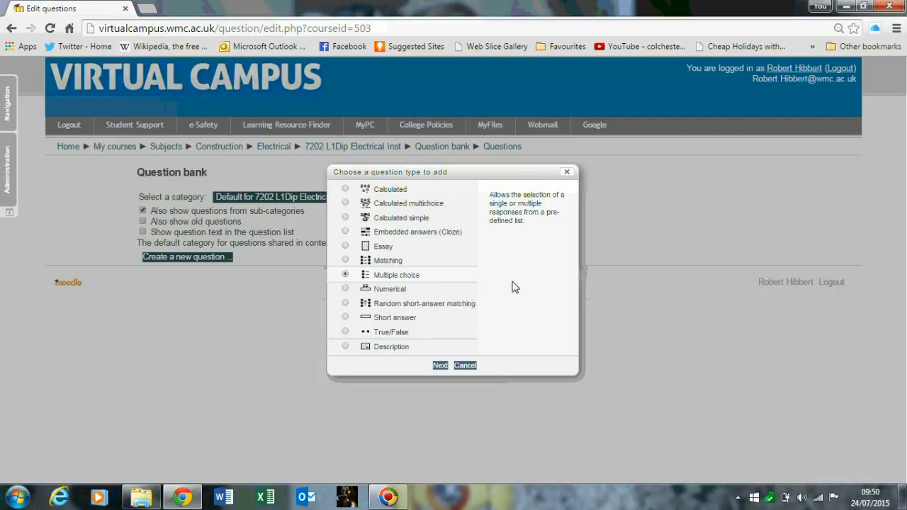
left_click(440, 366)
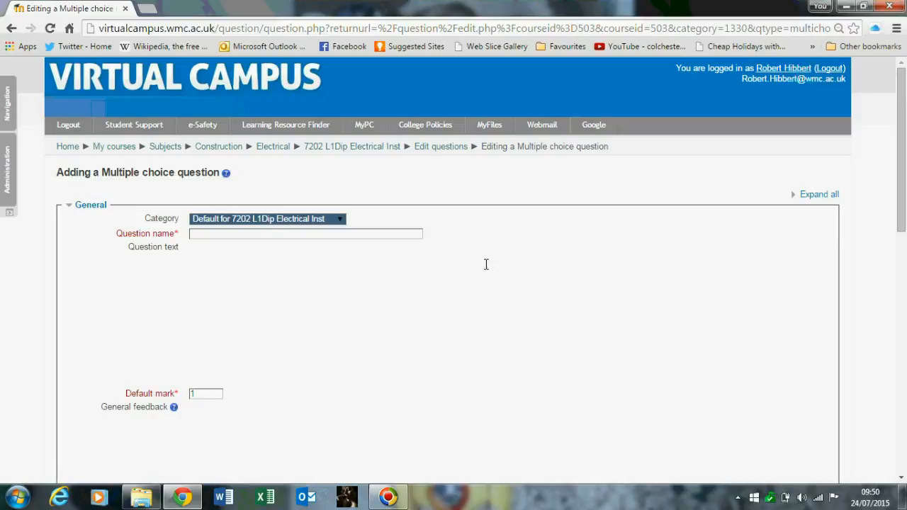
Step: Name the question "Carpet Colour 01" and enter the question text "What colour is the carpet in this room?"
left_click(201, 235)
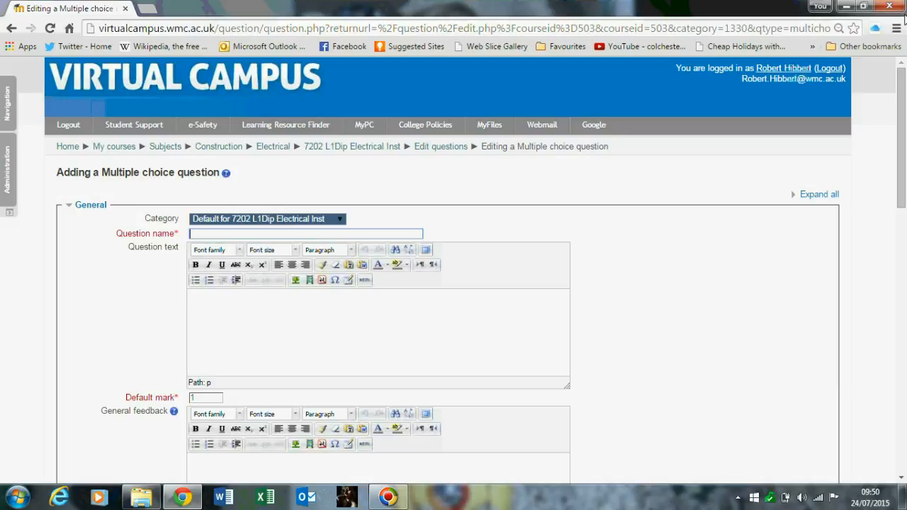
type("Carpet Colour 01")
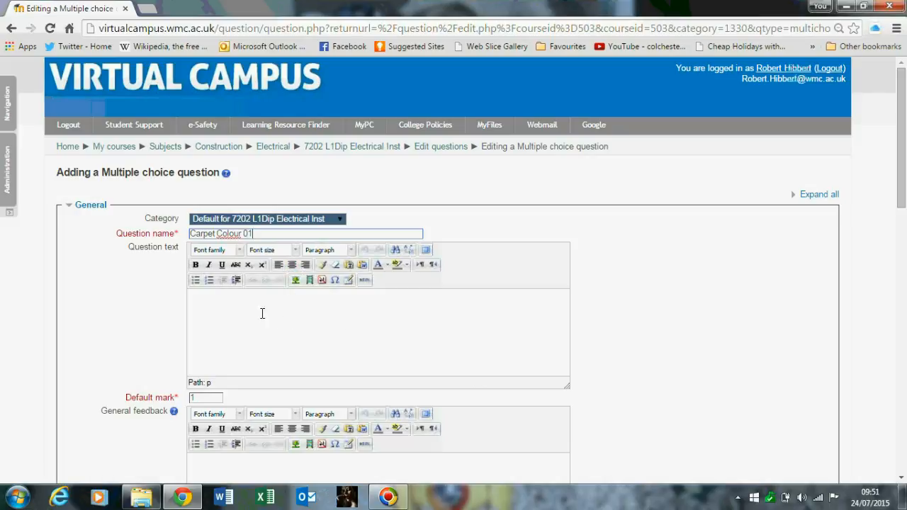
left_click(242, 305)
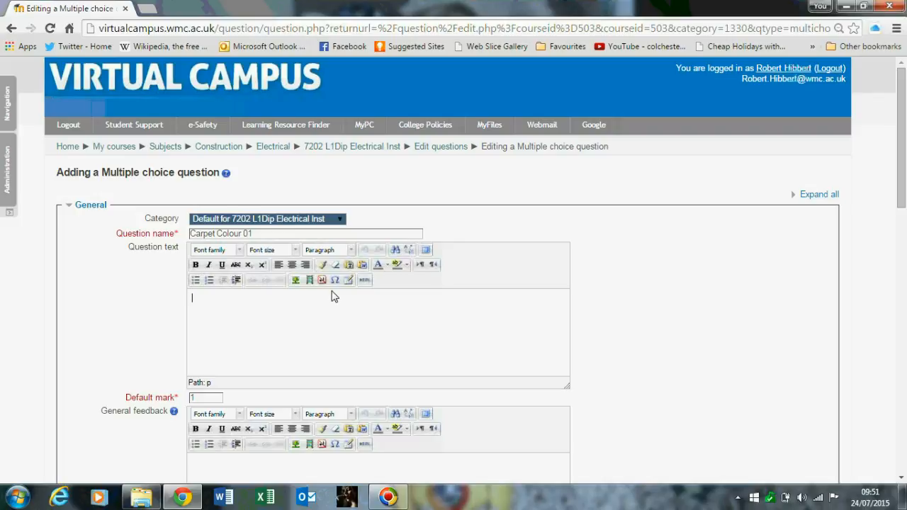
type("What colour is the ca")
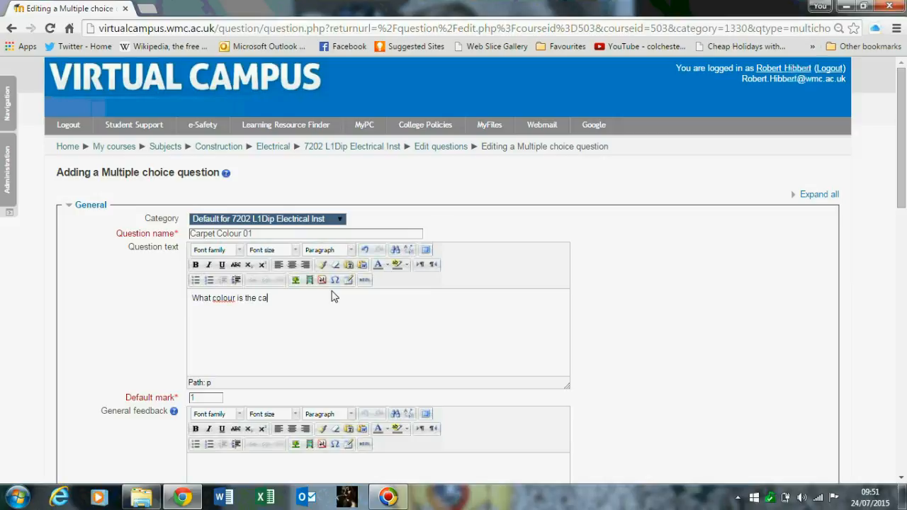
type("rpet in this room?")
Step: Set the question to allow one answer only
scroll(255, 341, "down", 1)
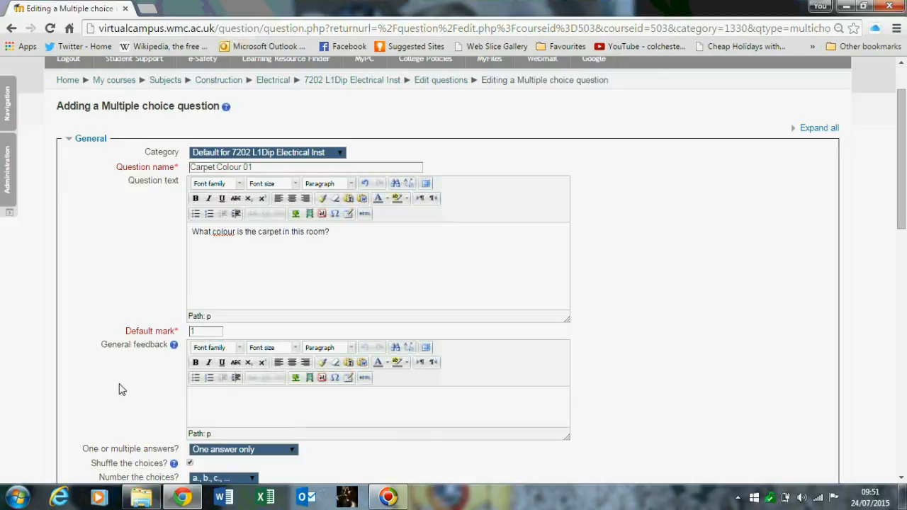
scroll(120, 388, "down", 2)
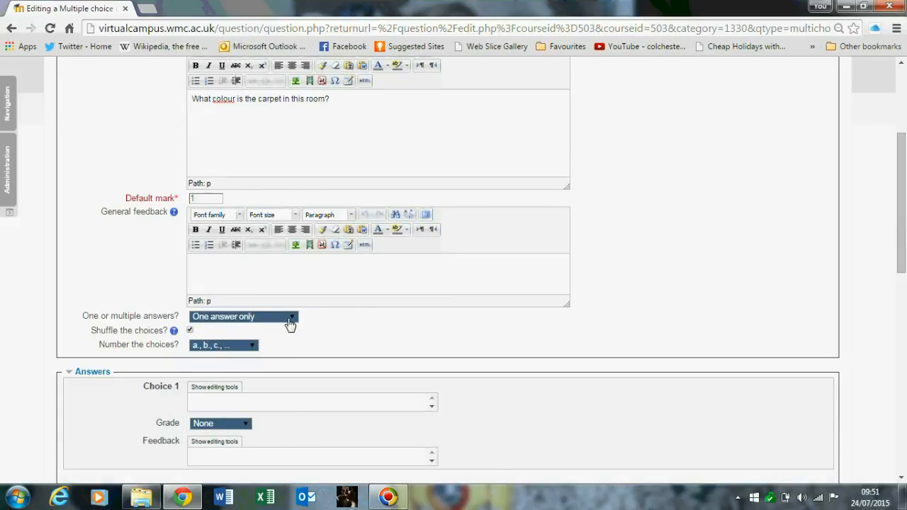
left_click(293, 320)
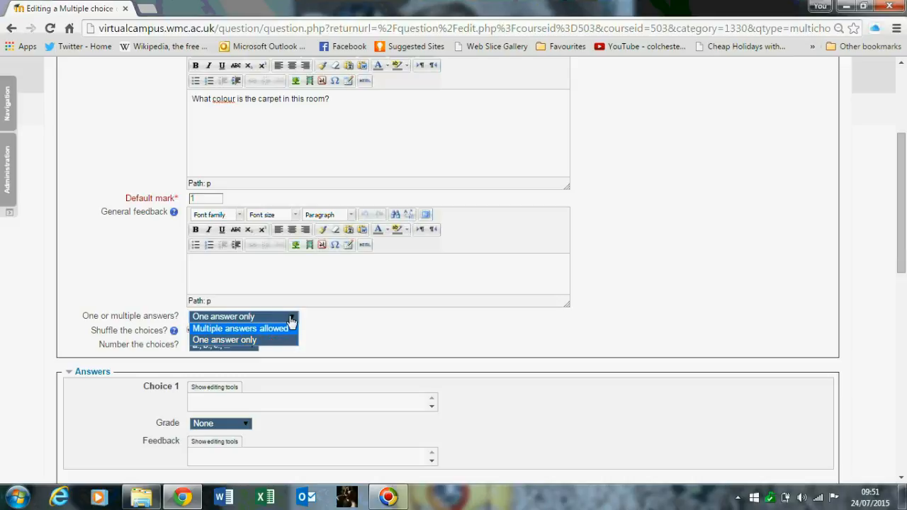
left_click(249, 340)
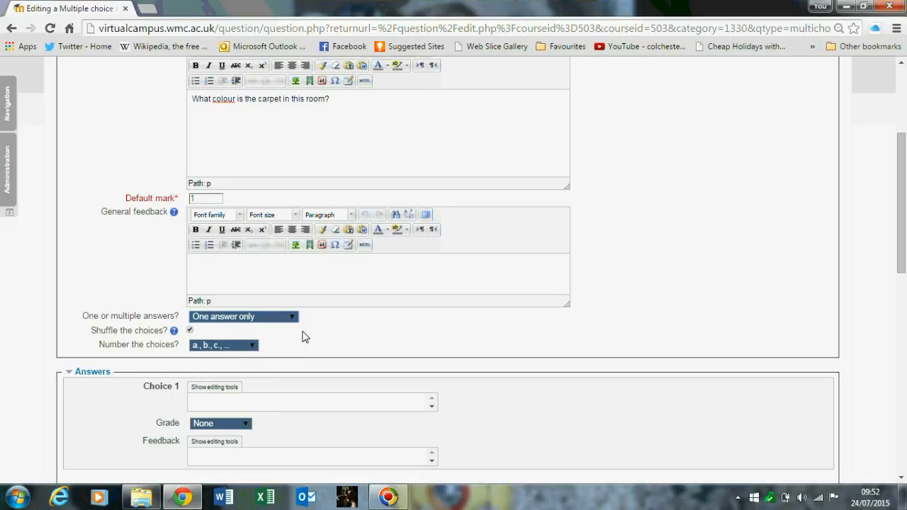
Step: Look over the blank answer choices and the option for adding more of them
scroll(302, 336, "down", 2)
scroll(302, 337, "down", 2)
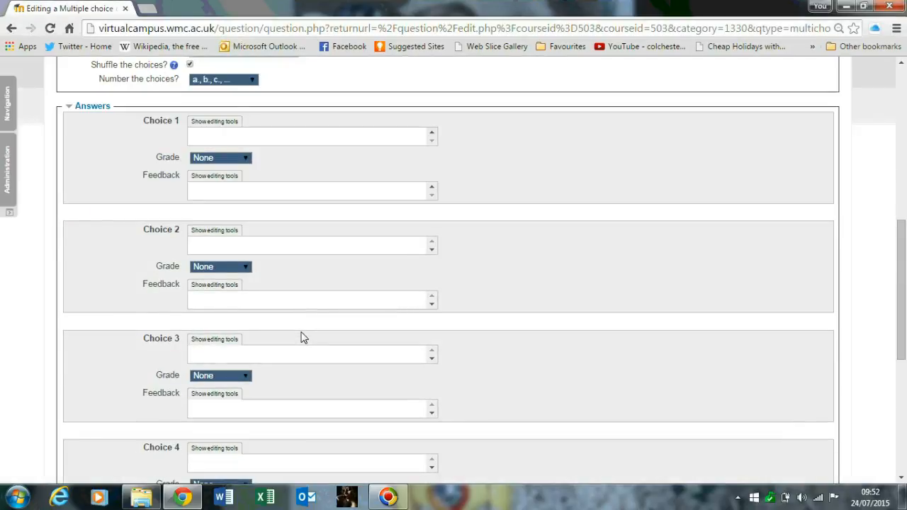
scroll(301, 337, "down", 2)
scroll(300, 331, "down", 2)
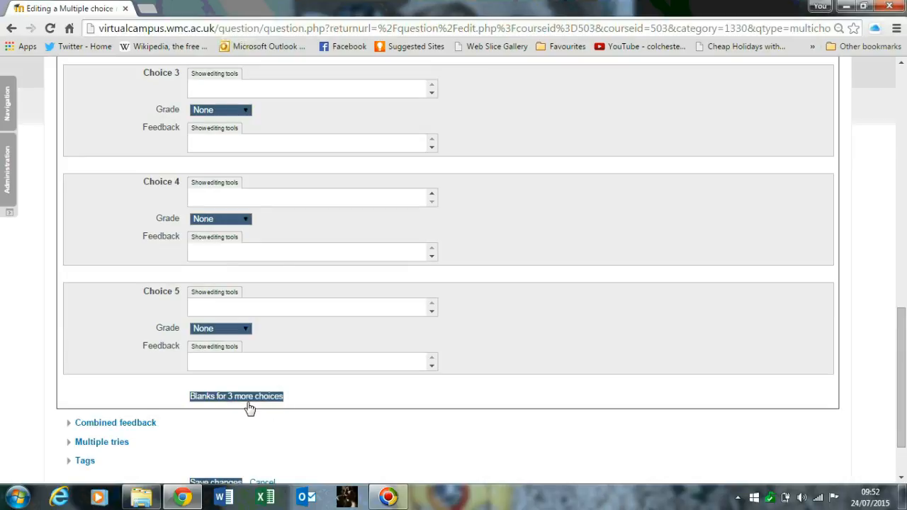
scroll(258, 289, "up", 3)
scroll(259, 287, "up", 2)
scroll(257, 293, "down", 2)
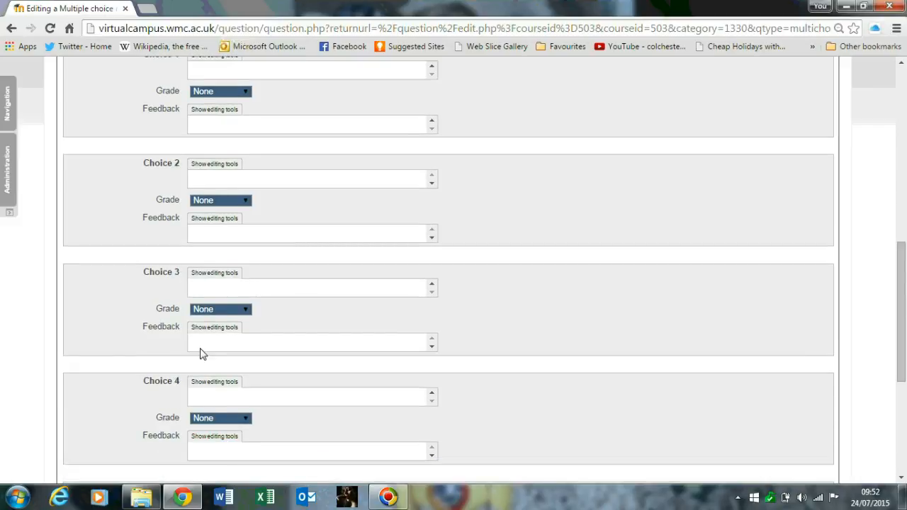
scroll(205, 396, "down", 2)
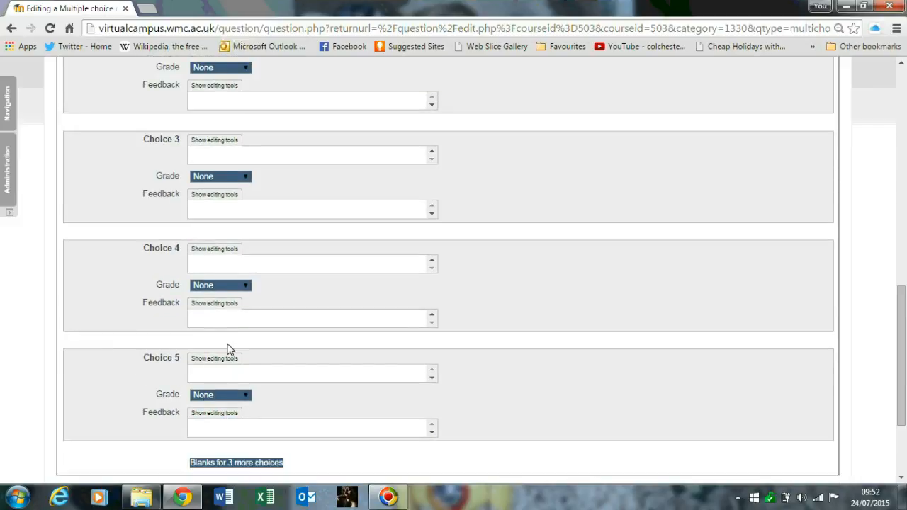
scroll(228, 349, "up", 6)
scroll(229, 348, "down", 2)
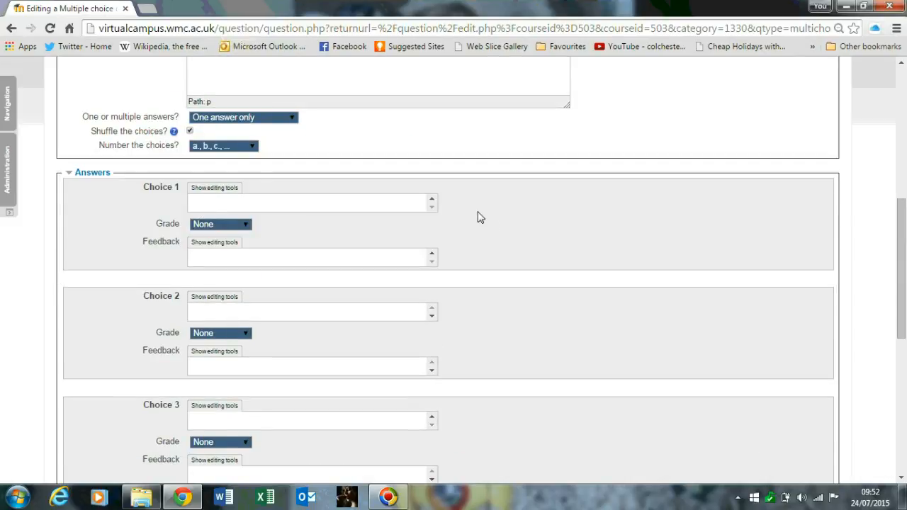
Step: Enter Red, Blue, Yellow and Green as answer choices 1 to 4
type("Red")
left_click(201, 310)
type("Blue")
scroll(204, 322, "down", 1)
left_click(211, 350)
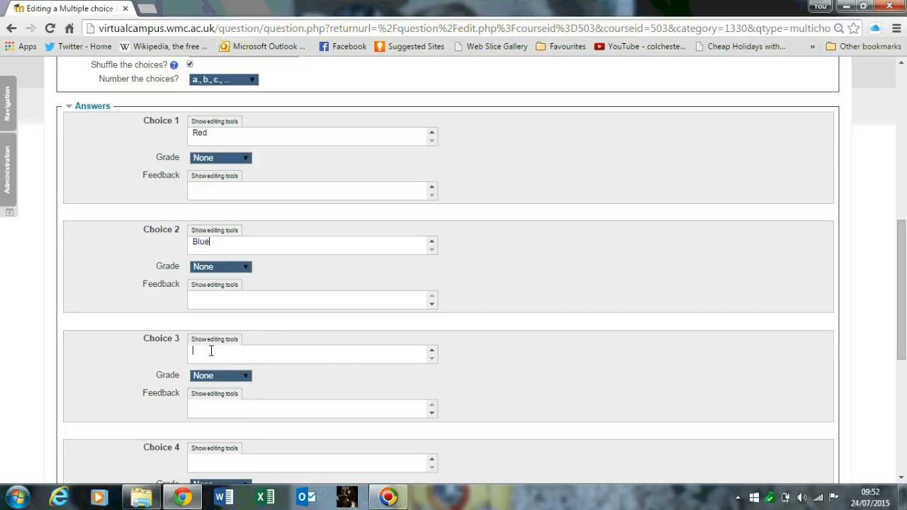
type("Yellow")
left_click(232, 463)
type("Green")
Step: Set the grade of the Blue choice to 100% and save the question
scroll(441, 367, "down", 1)
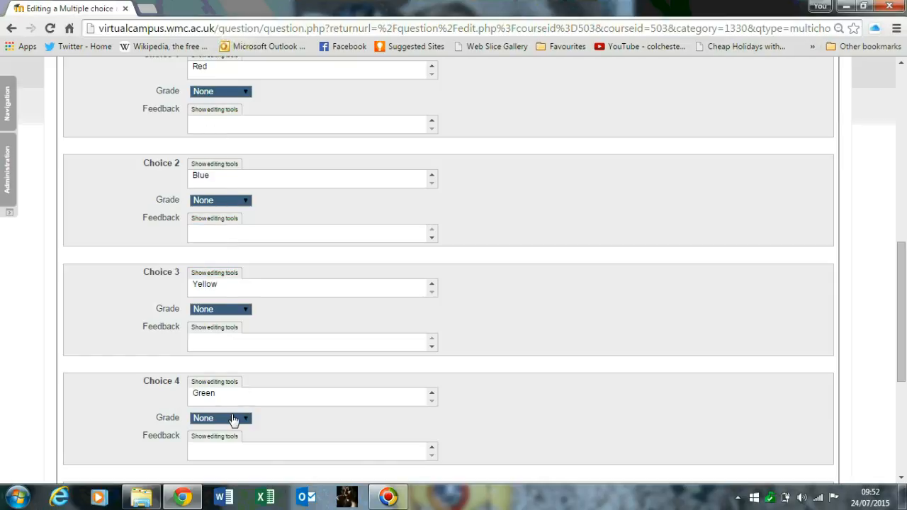
left_click(246, 201)
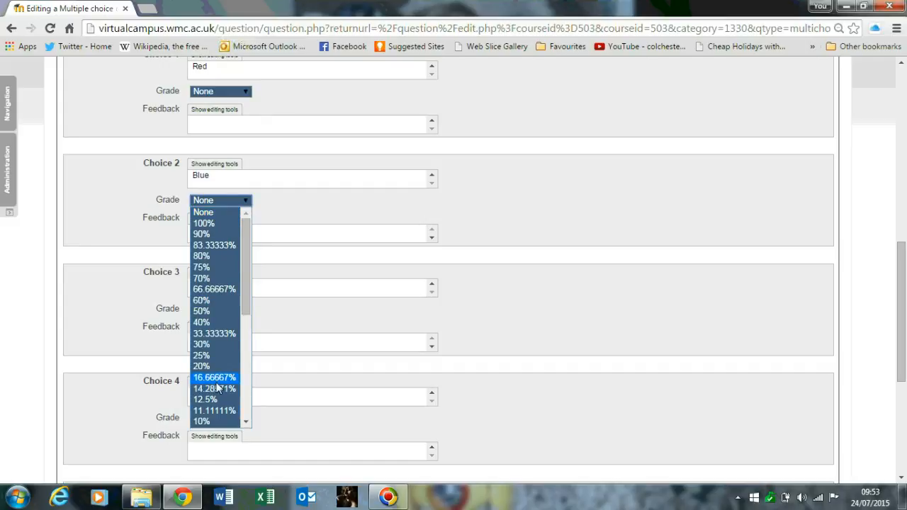
left_click(206, 225)
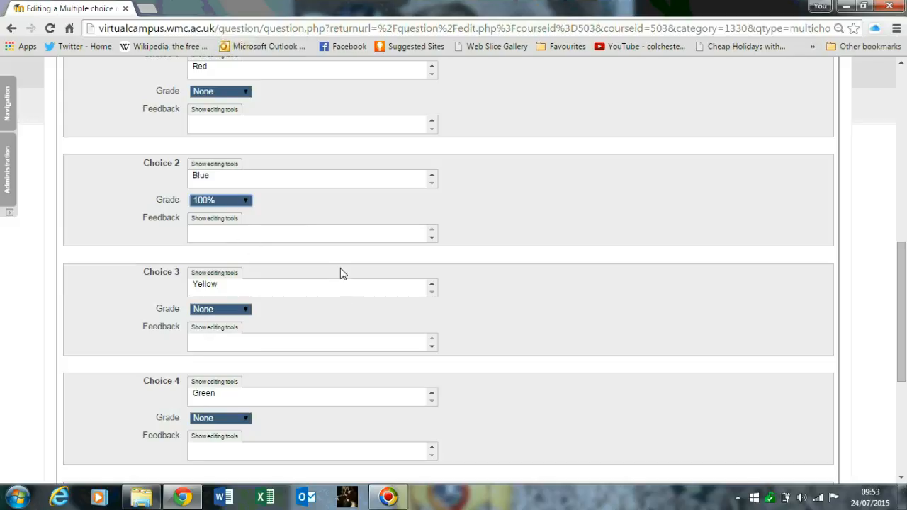
scroll(486, 323, "down", 3)
scroll(486, 324, "down", 1)
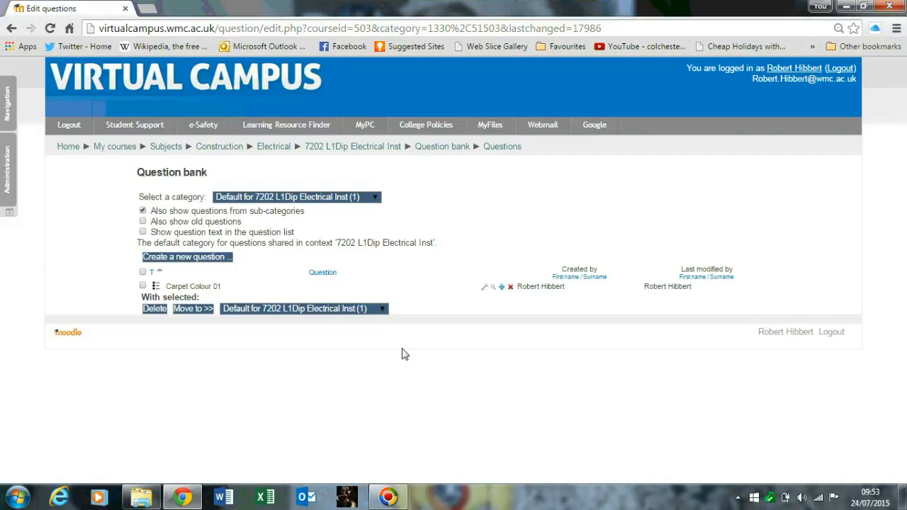
Step: Preview the Carpet Colour 01 question and submit Green as the answer
left_click(494, 288)
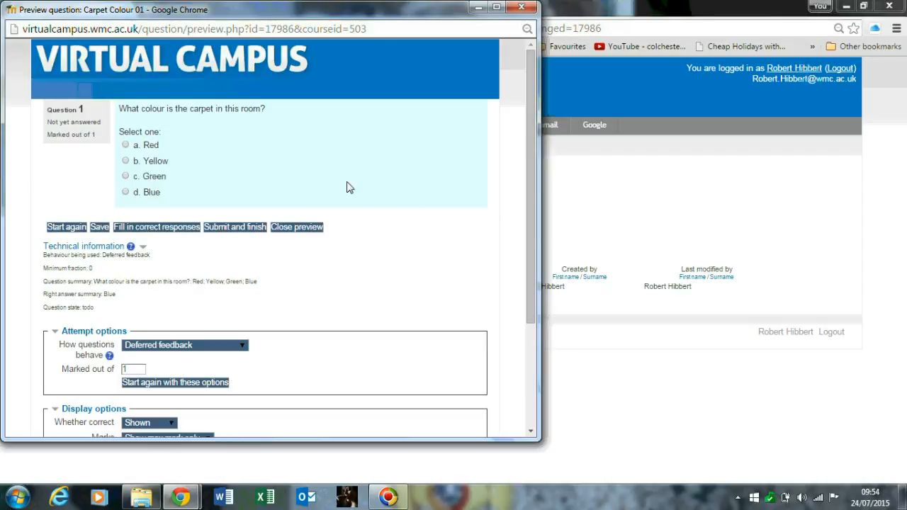
left_click(126, 176)
left_click(242, 228)
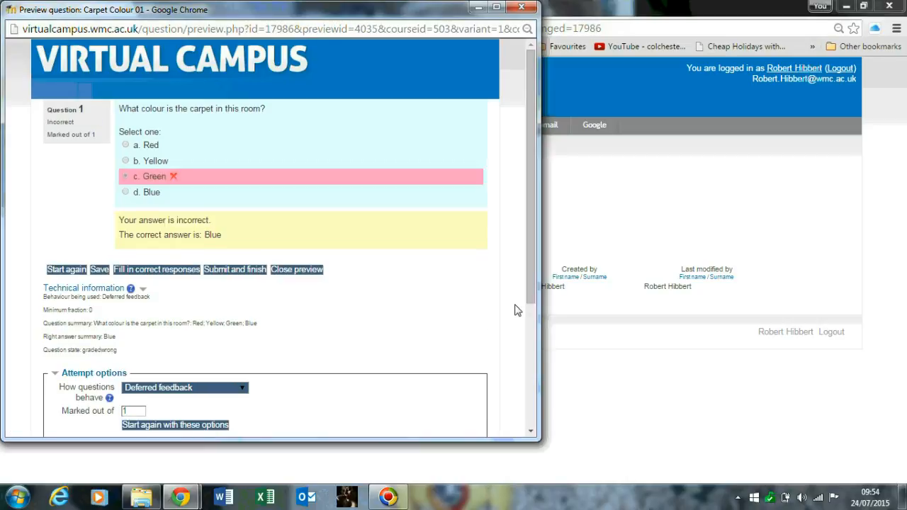
Step: Restart the question preview, submit Blue as the answer, and close the preview
left_click(62, 269)
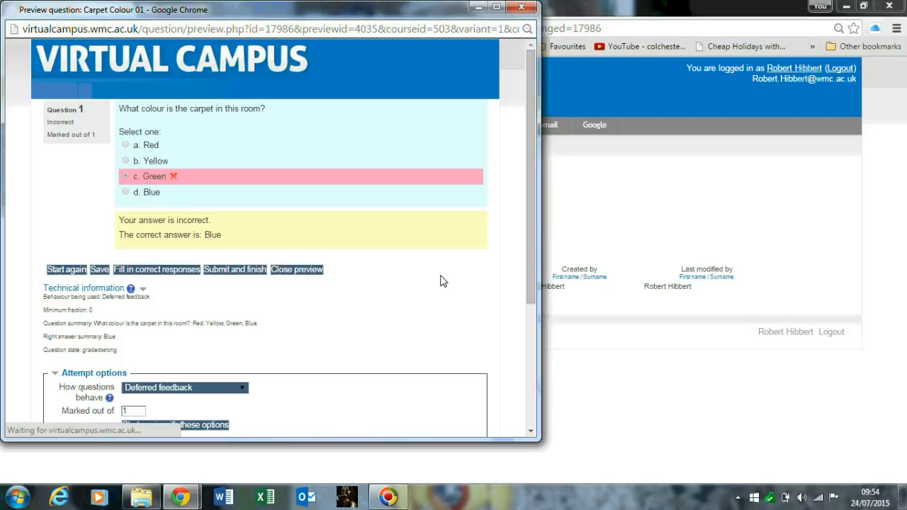
left_click(126, 176)
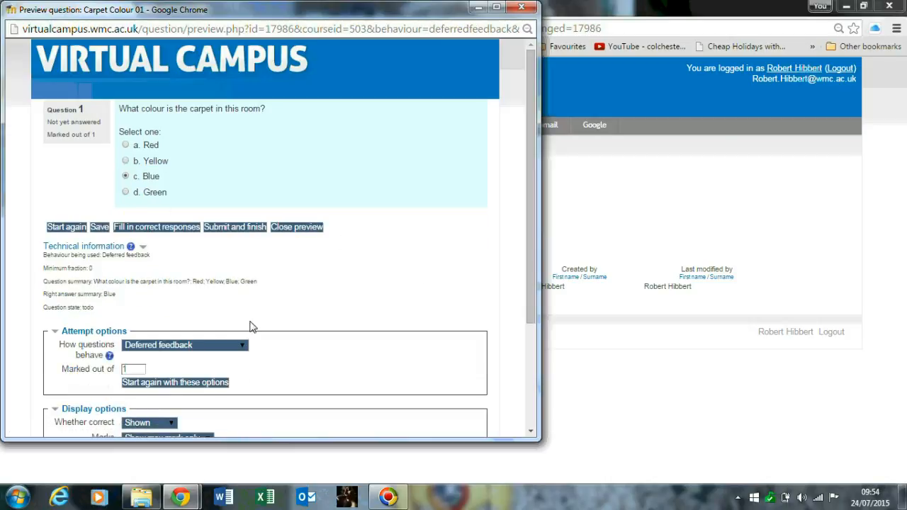
left_click(229, 227)
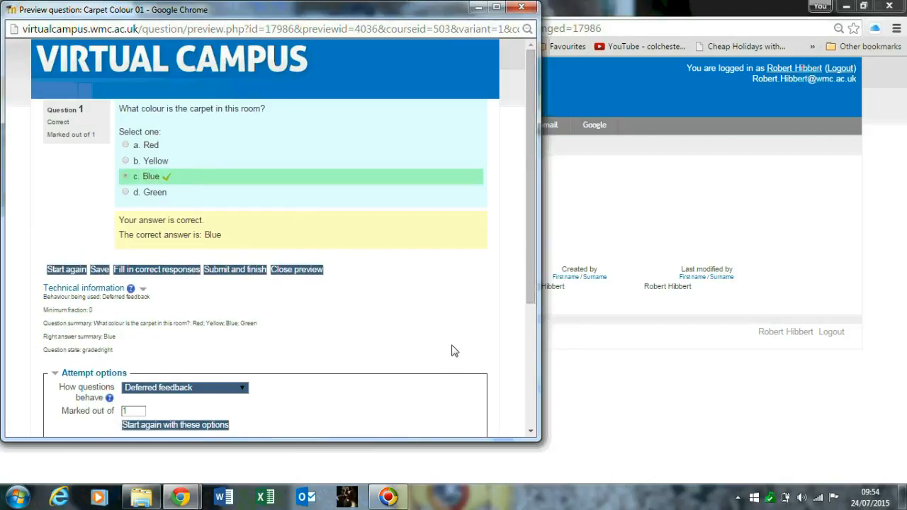
left_click(298, 273)
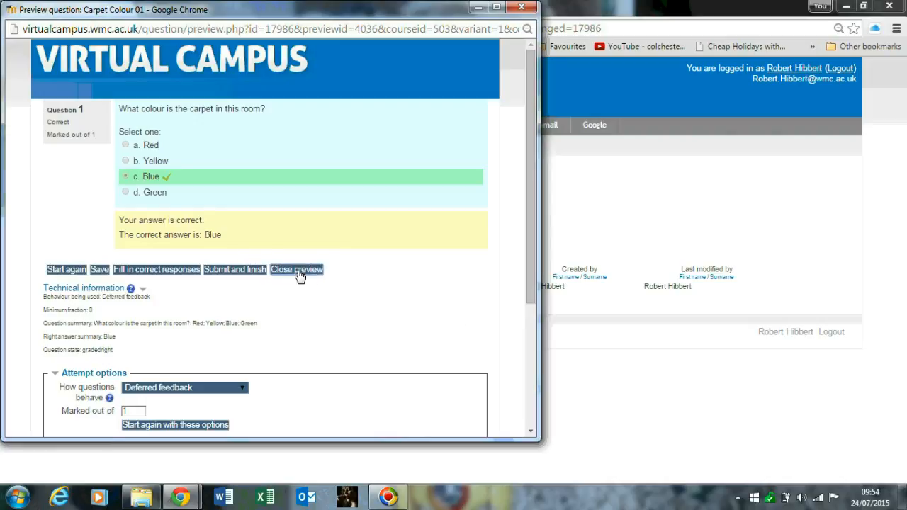